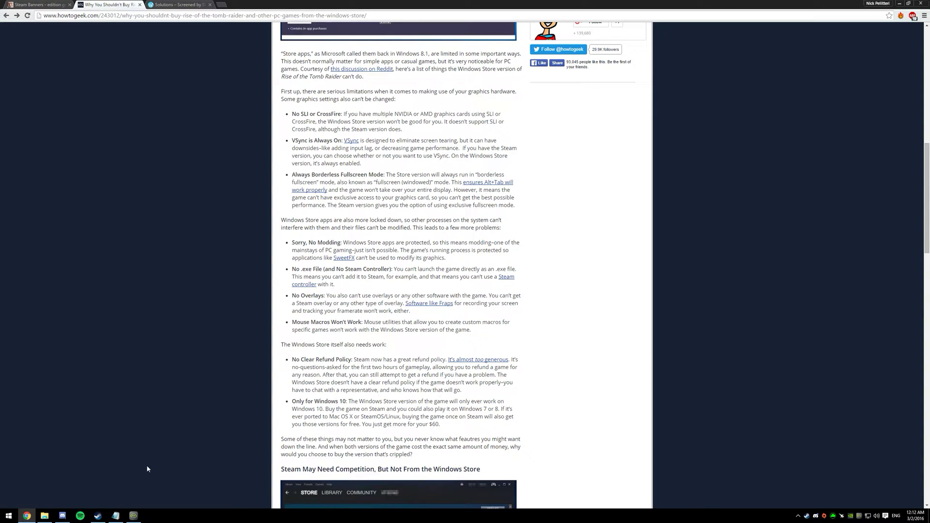
left_click(9, 516)
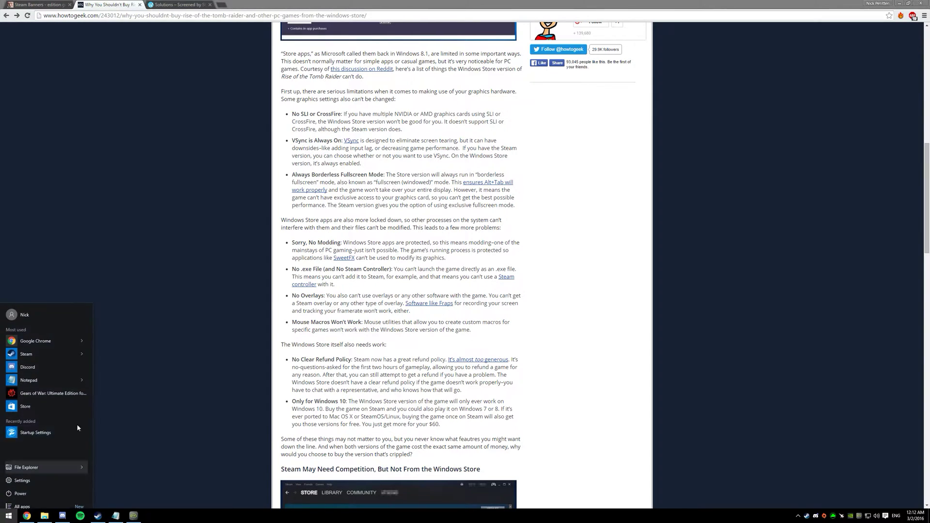
left_click(148, 367)
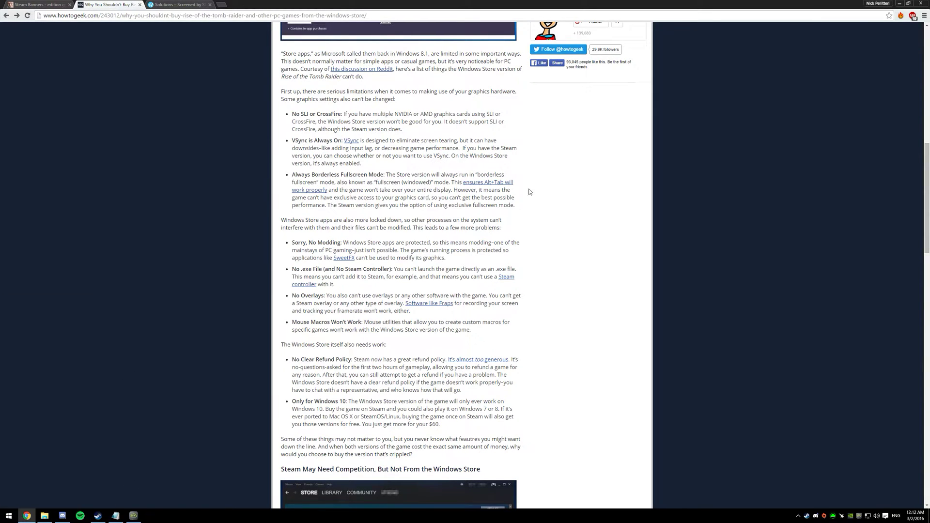
Step: Examine the article's list of Windows Store game limitations, especially the entry on the missing .exe file and Steam controller support
left_click(294, 14)
left_click(561, 216)
scroll(562, 217, "up", 10)
scroll(697, 227, "down", 5)
scroll(697, 229, "down", 5)
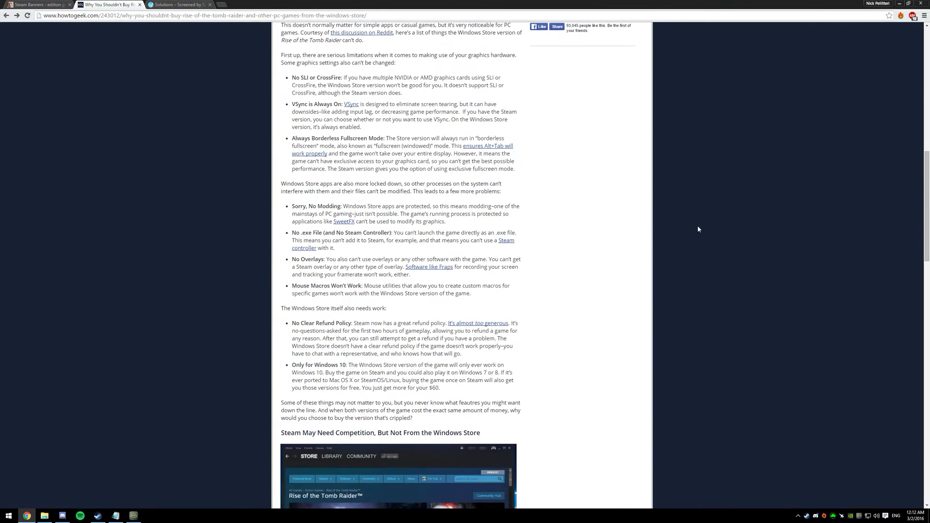
scroll(697, 230, "up", 5)
scroll(693, 223, "down", 4)
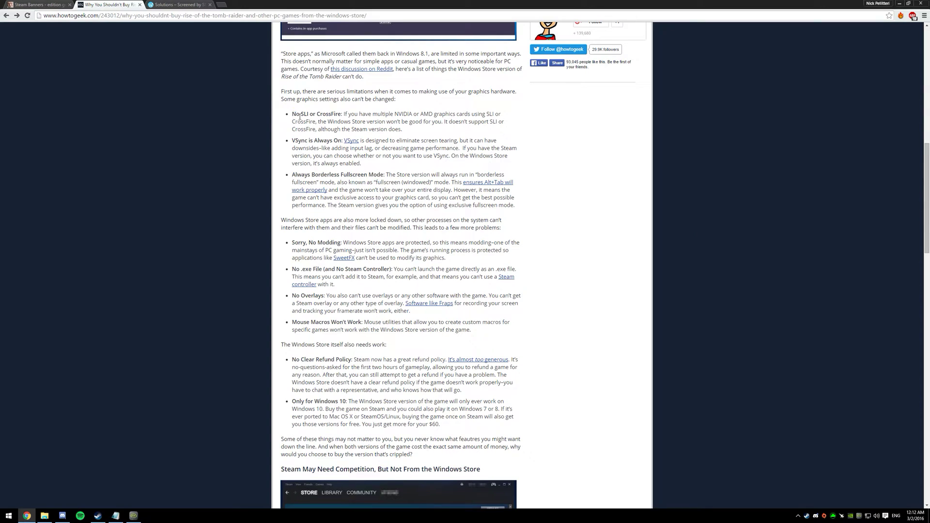
left_click_drag(340, 295, 291, 269)
left_click(605, 281)
left_click_drag(337, 270, 533, 278)
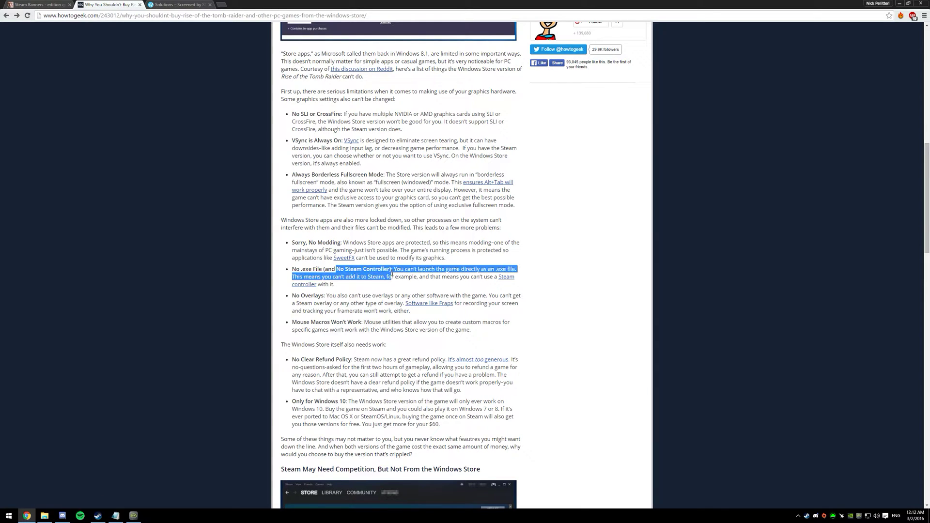
left_click(574, 282)
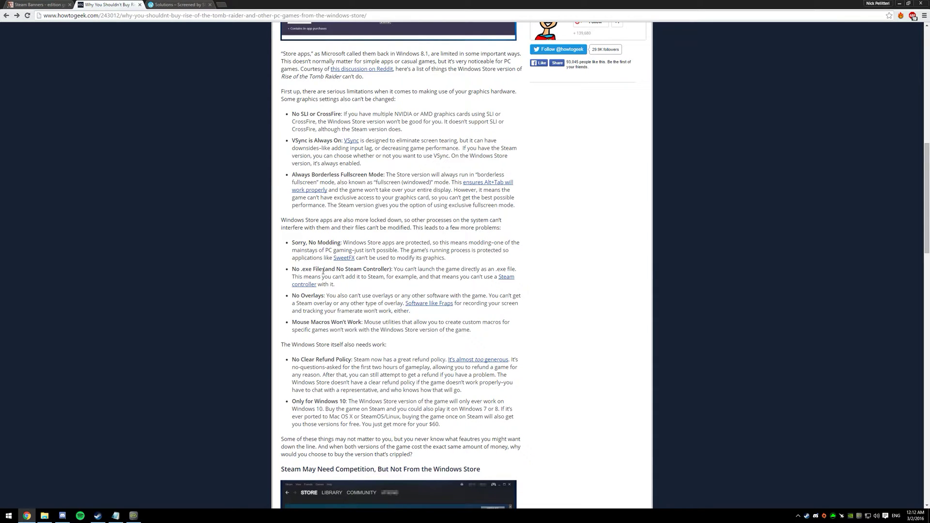
left_click_drag(323, 271, 292, 269)
left_click(609, 256)
Step: Switch to Steam to look over the game library grid, and return to the browser
key("super")
mouse_move(168, 293)
left_mouse_down()
mouse_move(167, 313)
mouse_move(163, 295)
left_mouse_up()
left_click(97, 517)
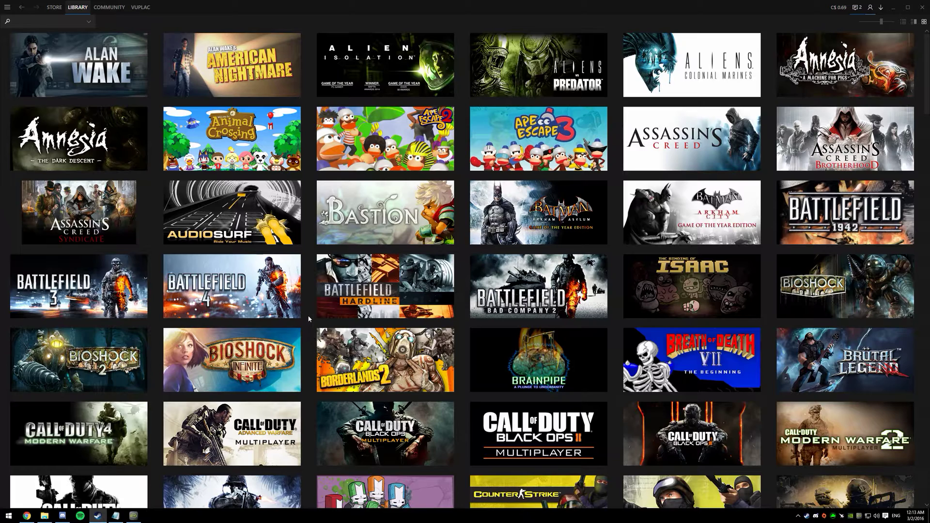
mouse_move(275, 291)
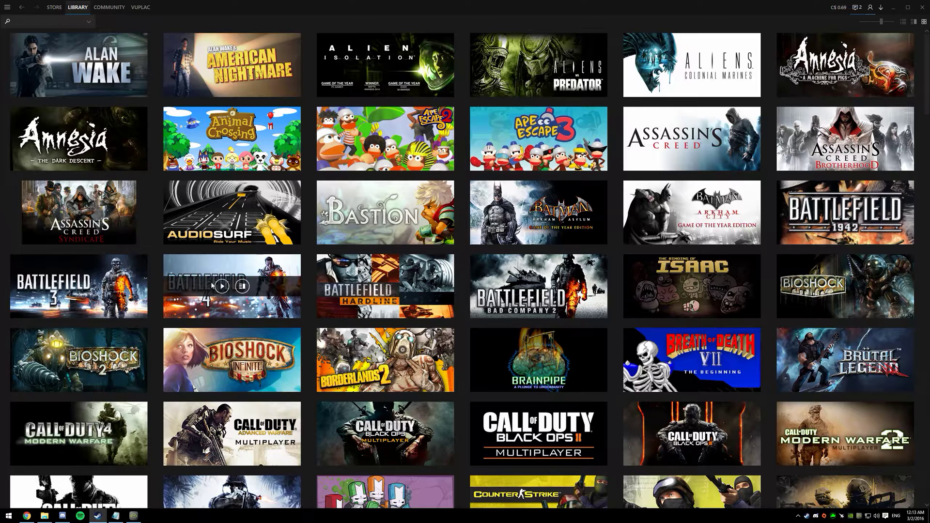
mouse_move(341, 218)
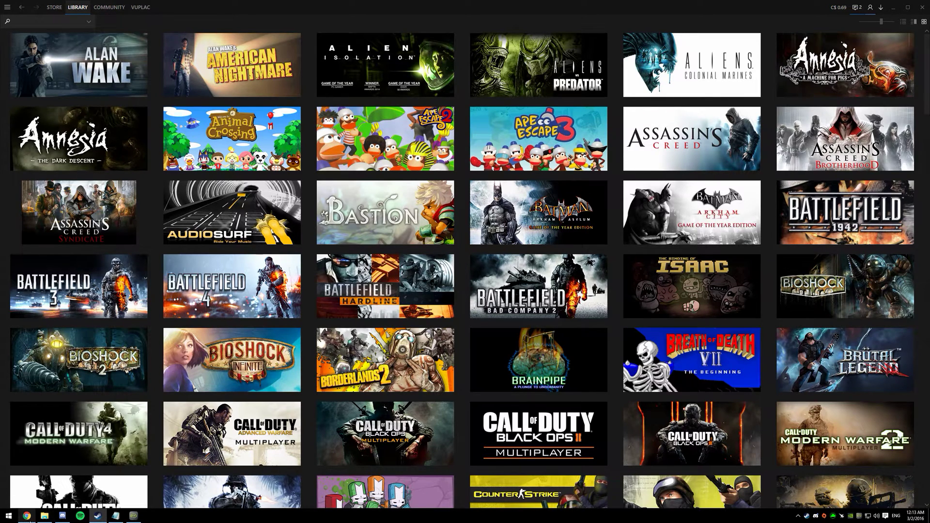
left_click(26, 517)
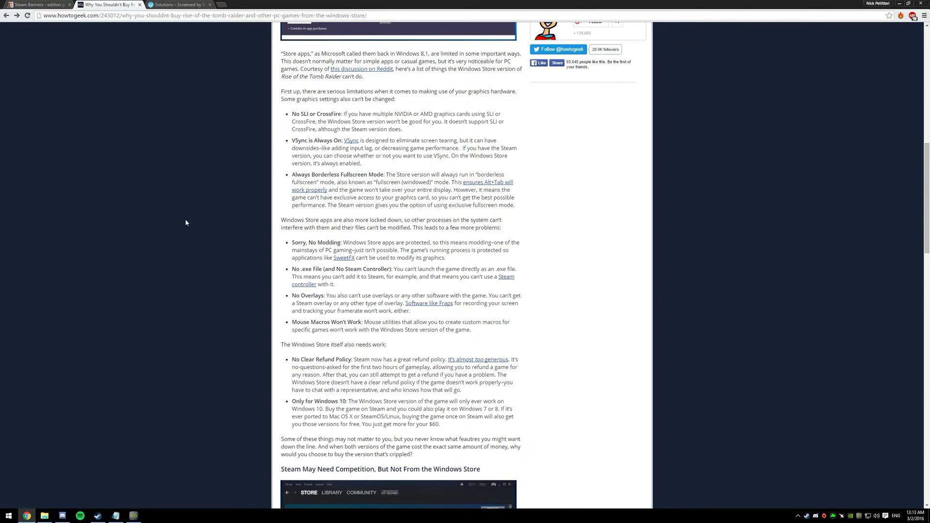
Step: Review the Slimm Bat to Exe download page, close its tab, and check the Games folder on drive D
left_click(176, 5)
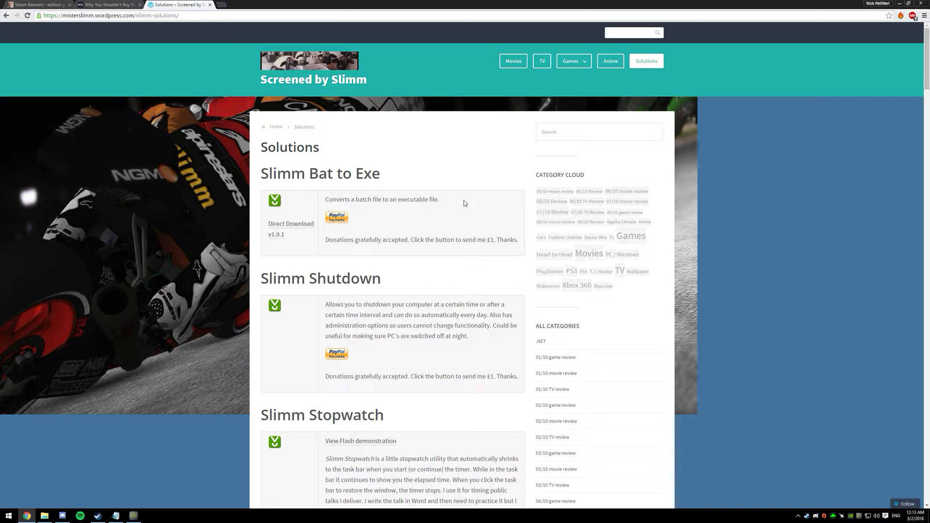
left_click(210, 4)
left_click(45, 516)
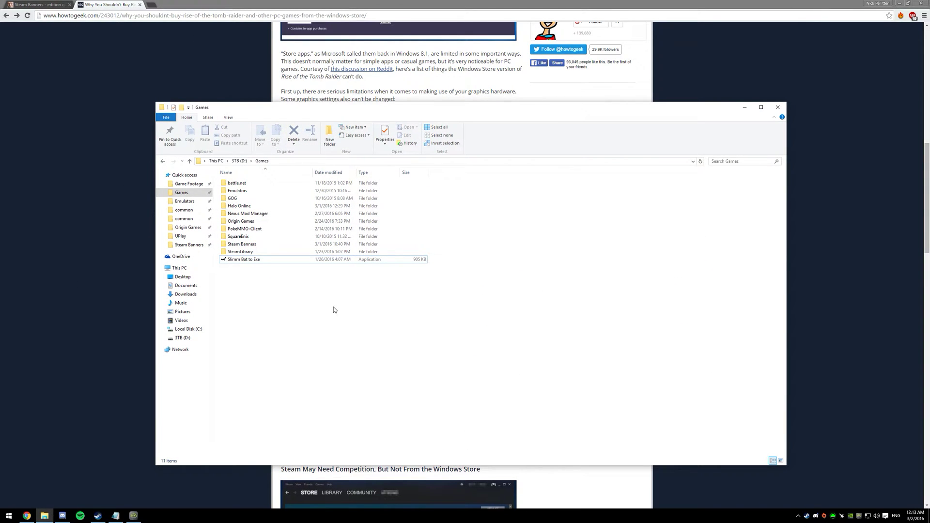
left_click(152, 359)
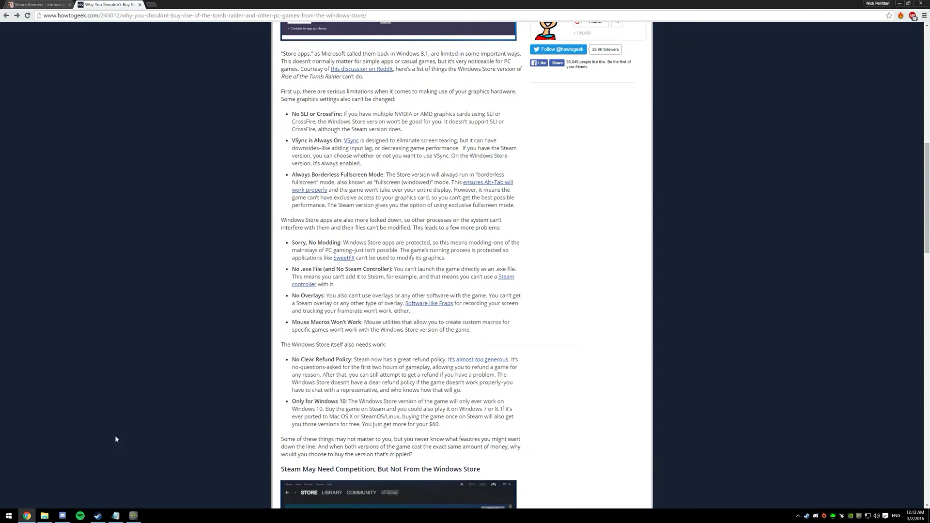
Step: Find and open Command Prompt
key("super")
type("comm")
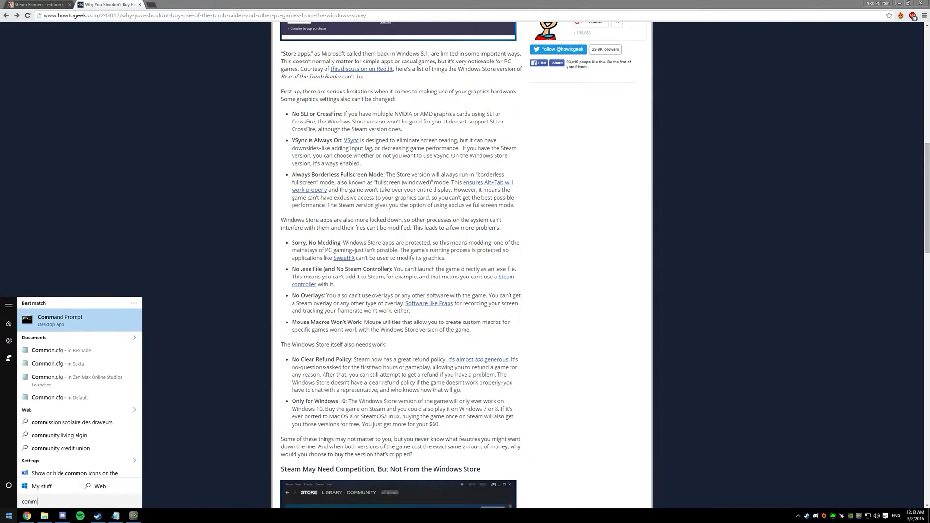
key("Return")
left_click(151, 106)
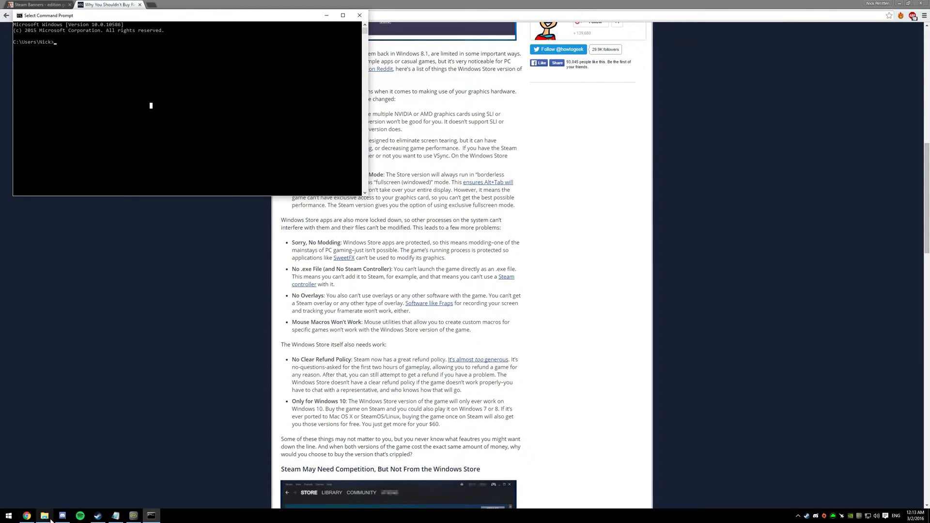
left_click(115, 515)
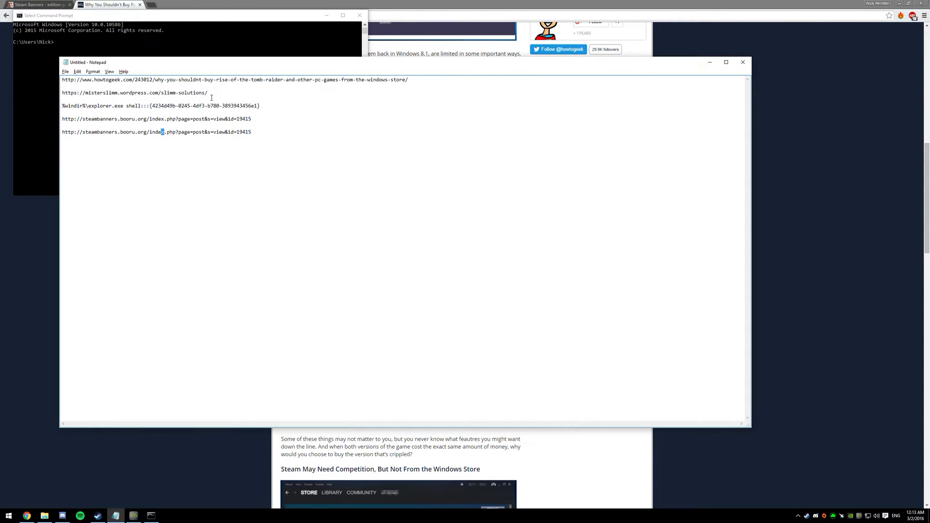
left_click_drag(270, 107, 61, 106)
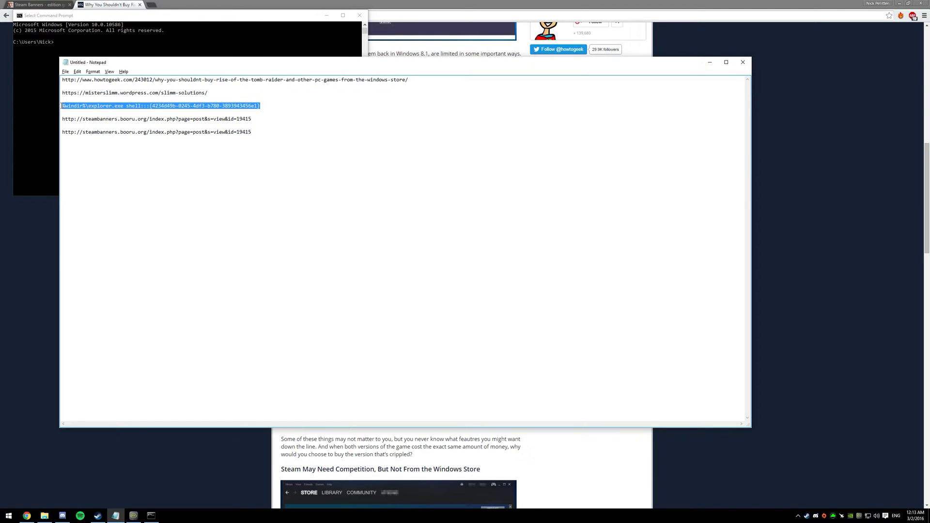
left_click(710, 63)
left_click(44, 515)
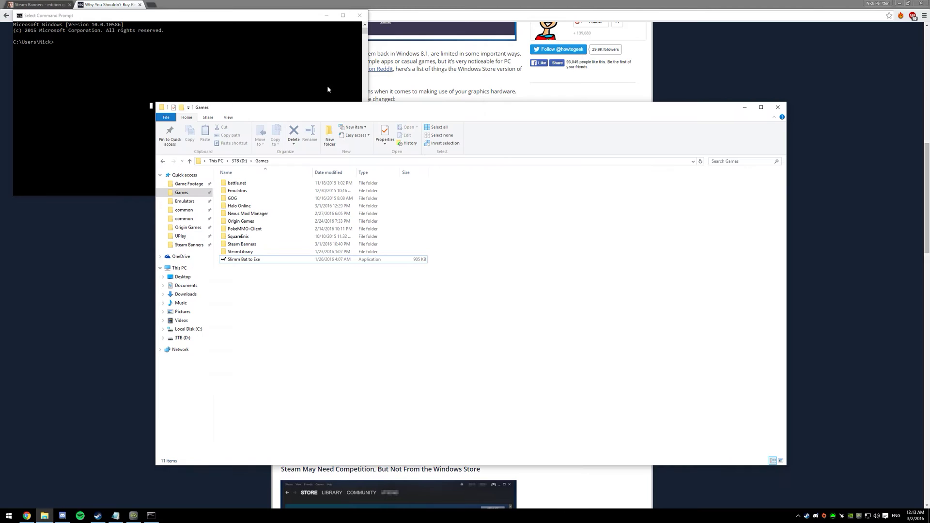
left_click(315, 160)
key("ctrl+v")
key("Return")
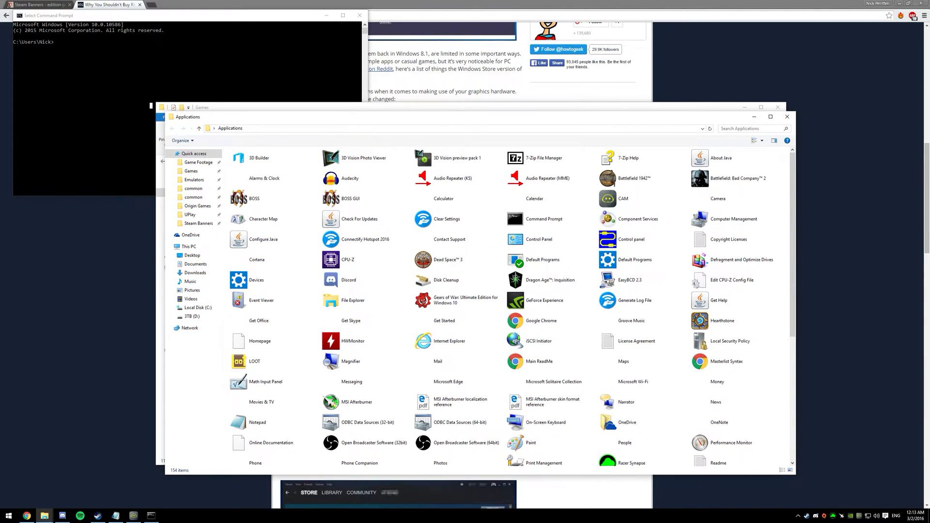
Step: Create a shortcut to Gears of War: Ultimate Edition for Windows 10 in D:\Games from the Applications folder, and close the Applications window
left_click_drag(457, 117, 694, 80)
left_click_drag(700, 270, 248, 297)
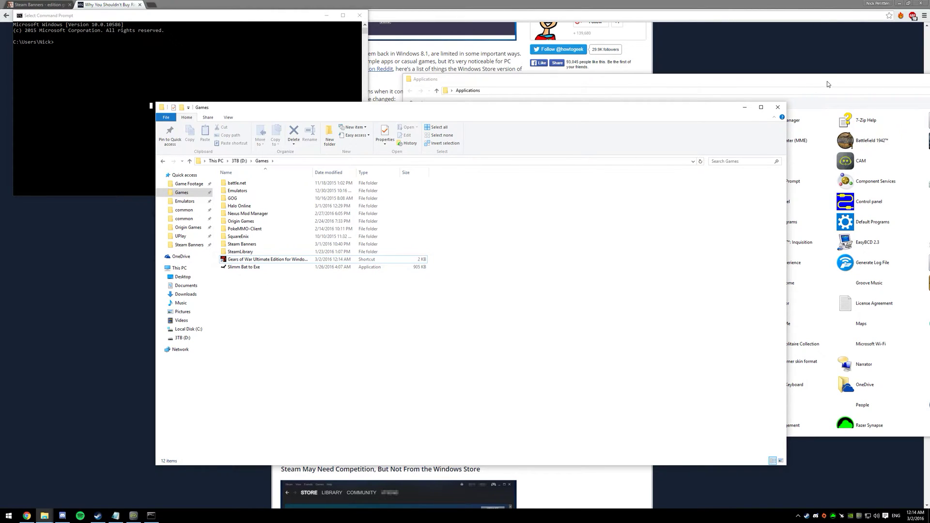
left_click_drag(829, 83, 553, 100)
left_click(723, 94)
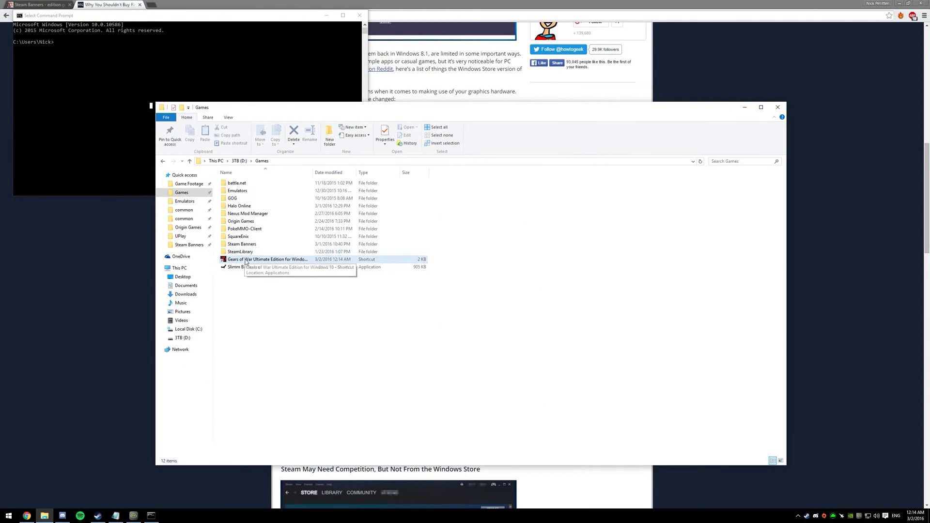
Step: Insert the Gears of War shortcut's full path into Command Prompt, copy the quoted path, and close Command Prompt
left_click_drag(246, 262, 105, 170)
left_click_drag(106, 101, 103, 95)
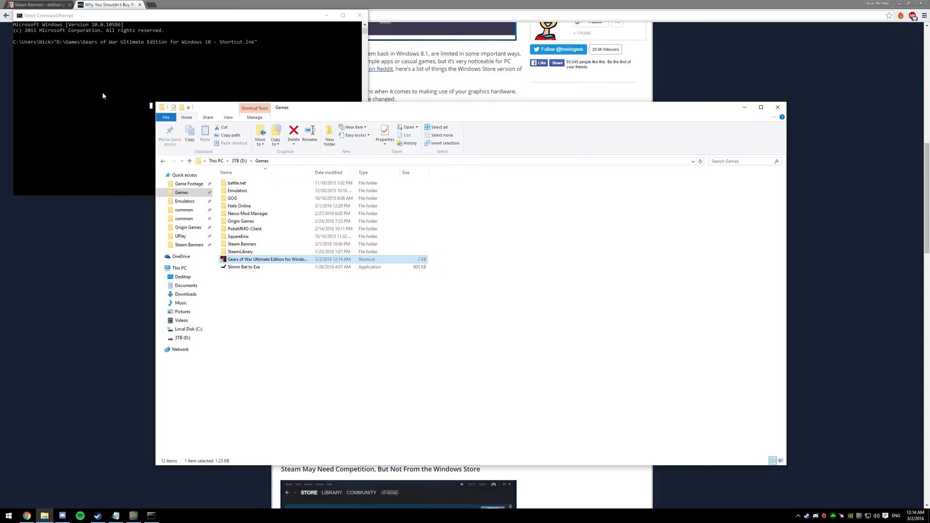
left_click(275, 76)
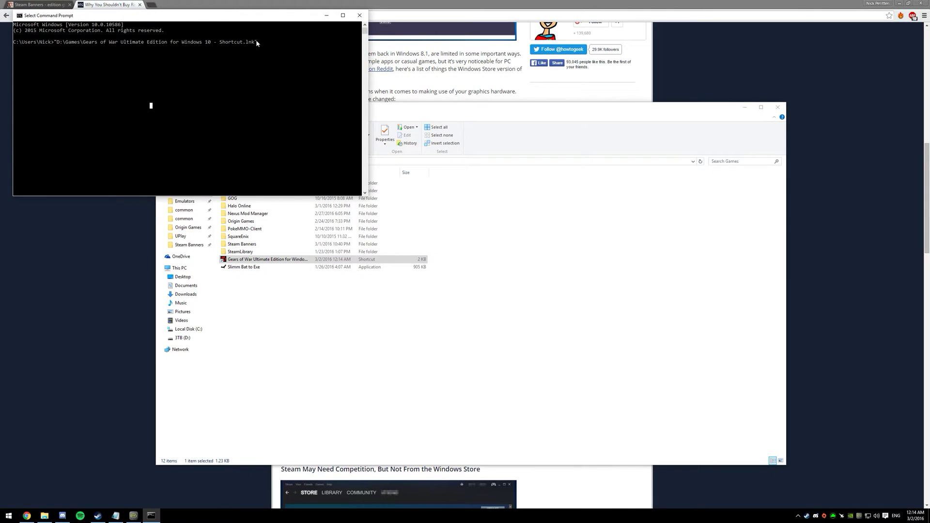
left_click_drag(258, 45, 54, 44)
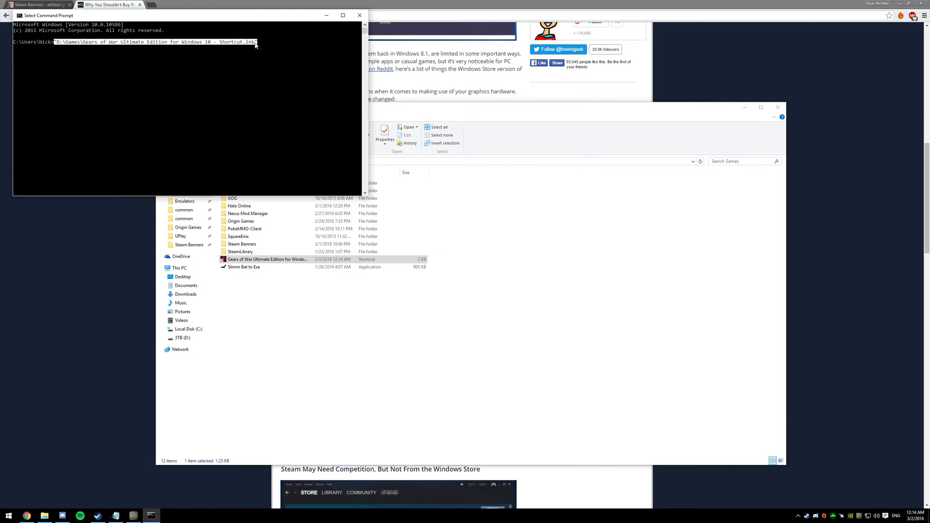
key("ctrl+c")
left_click(342, 331)
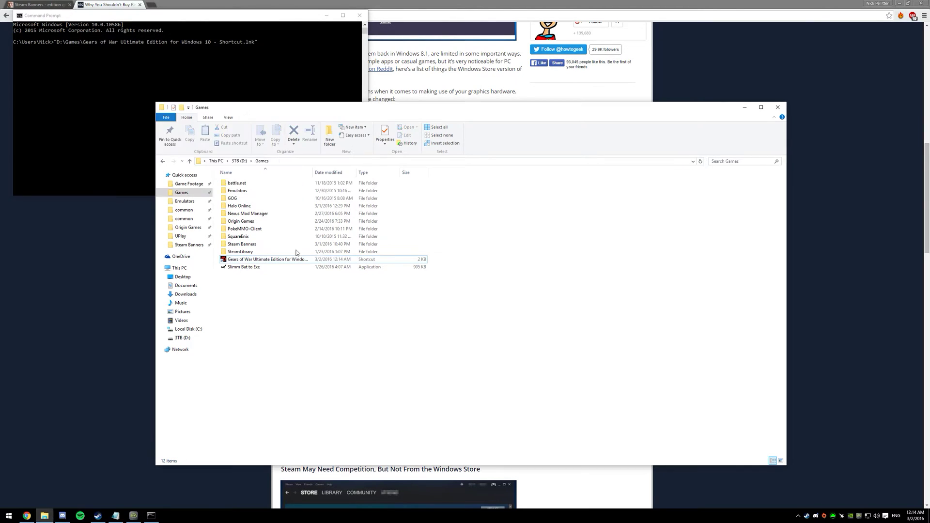
left_click(360, 15)
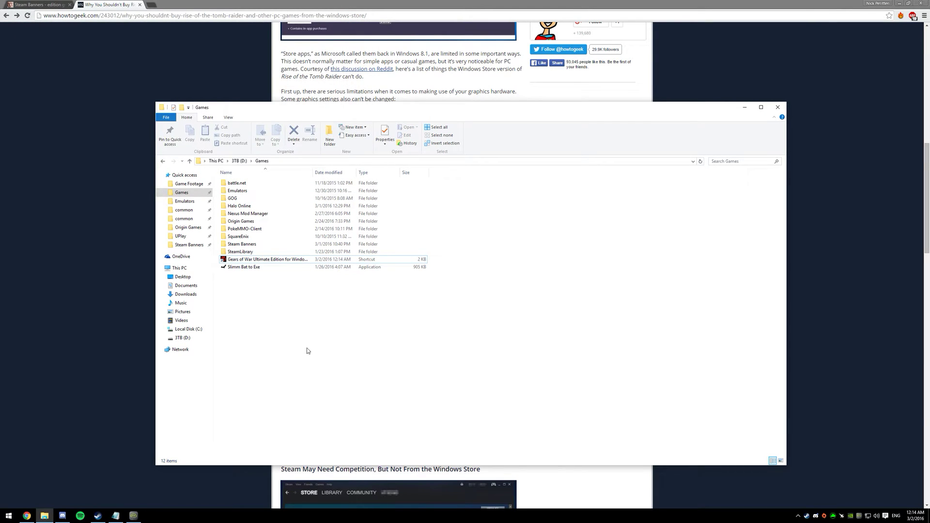
Step: Open a new Notepad document and paste the quoted path of the Gears of War shortcut into it
key("super")
type("notepad")
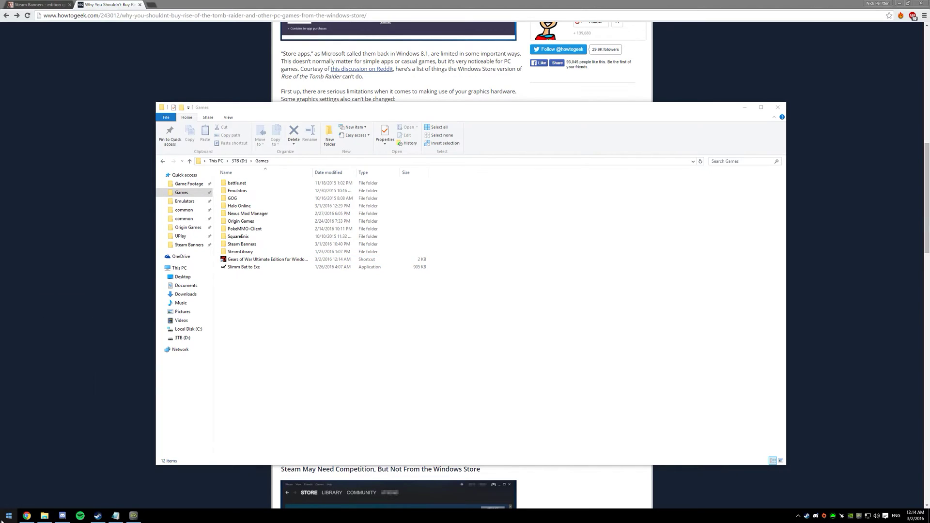
key("Return")
key("ctrl+v")
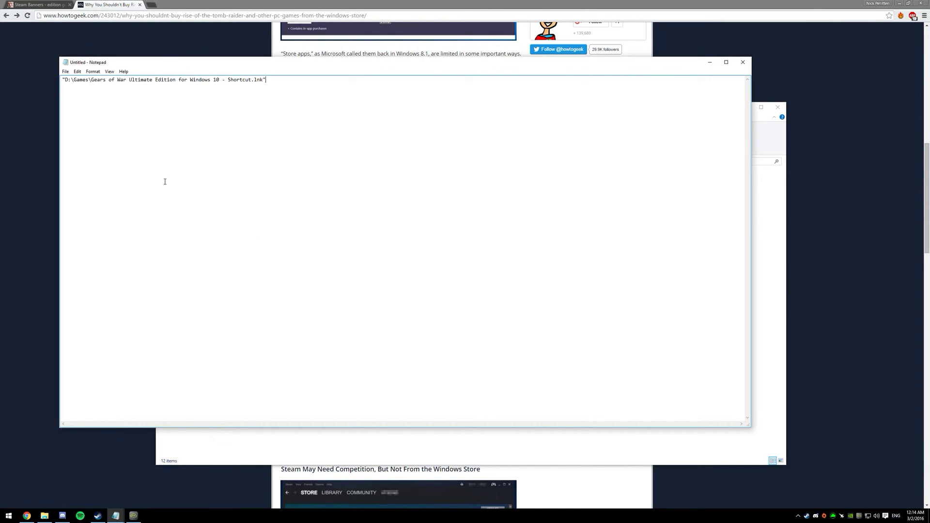
Step: Start saving the document under a new name in D:\Games, entering Gears of War Ultimate Edition.bat as the file name
left_click(66, 71)
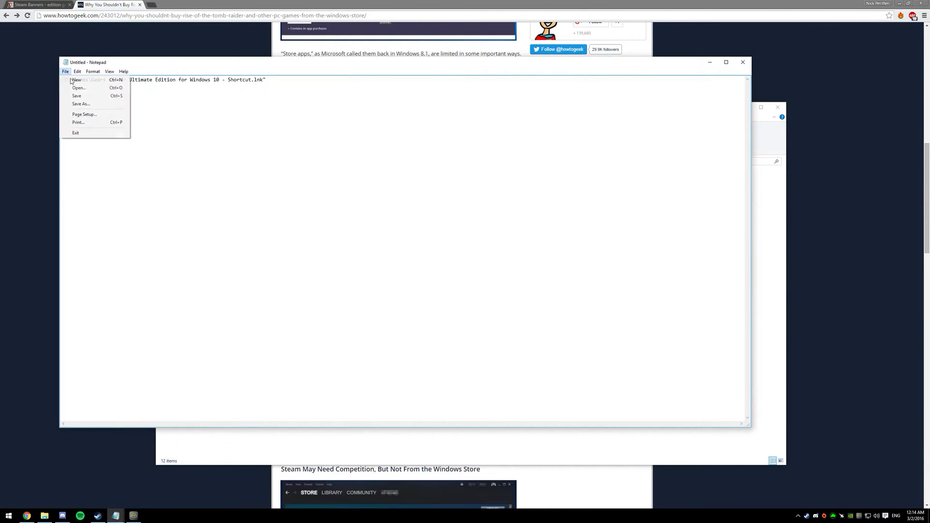
left_click(78, 113)
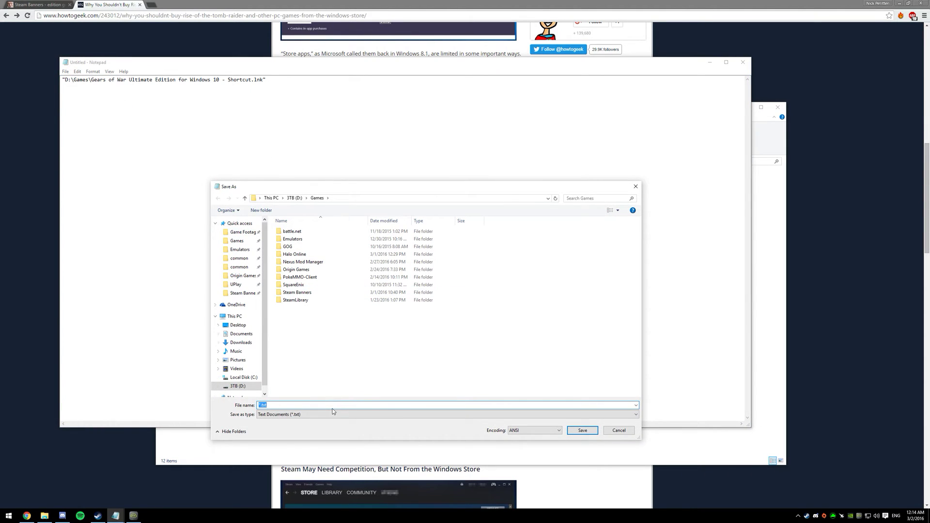
type("gear")
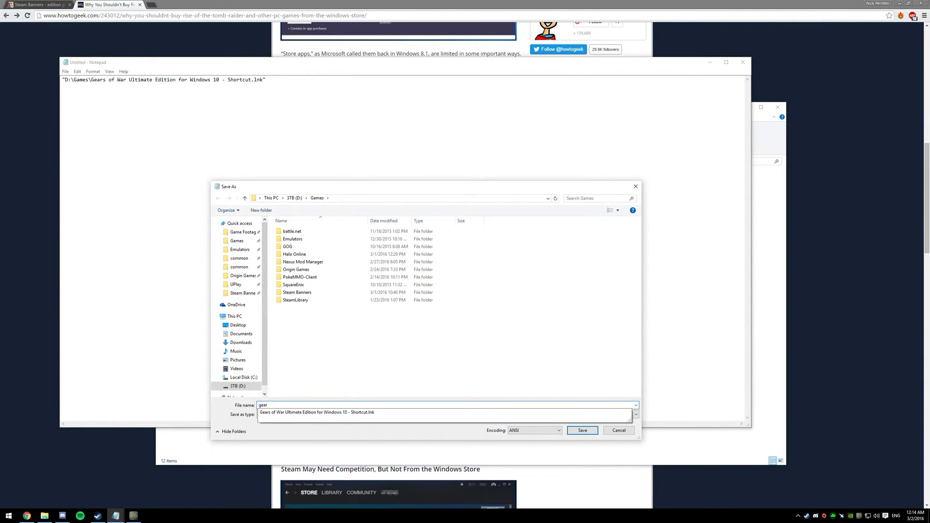
key("Down")
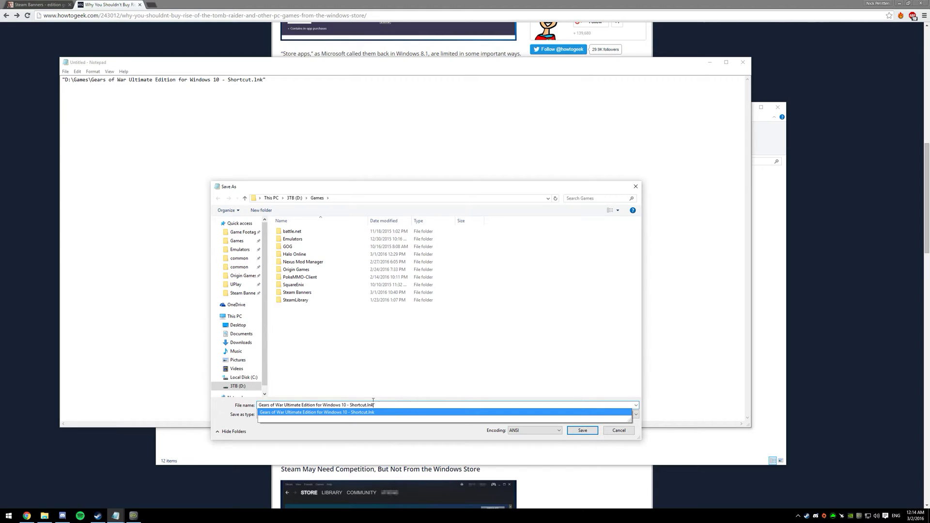
left_click_drag(400, 405, 317, 402)
key("BackSpace")
type(".ba")
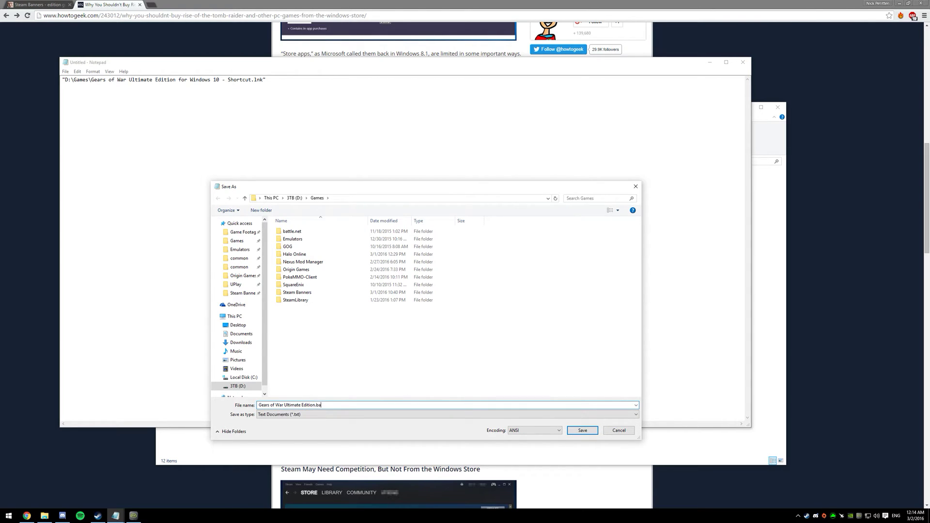
key("Tab")
Step: Check the file name and its .bat extension, save the batch file in the Games folder, and close Notepad
left_click_drag(323, 405, 169, 406)
left_click(289, 405)
left_click(307, 405)
mouse_move(340, 405)
left_mouse_down()
mouse_move(258, 405)
mouse_move(334, 404)
left_mouse_up()
key("shift+Left")
key("shift+Left")
key("shift+Left")
key("shift+Left")
left_click(333, 404)
left_click(581, 431)
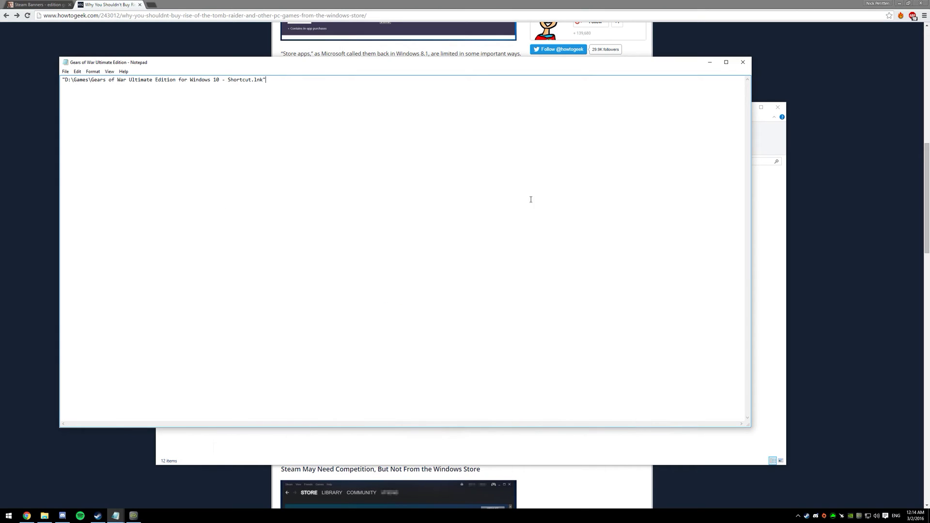
left_click(743, 63)
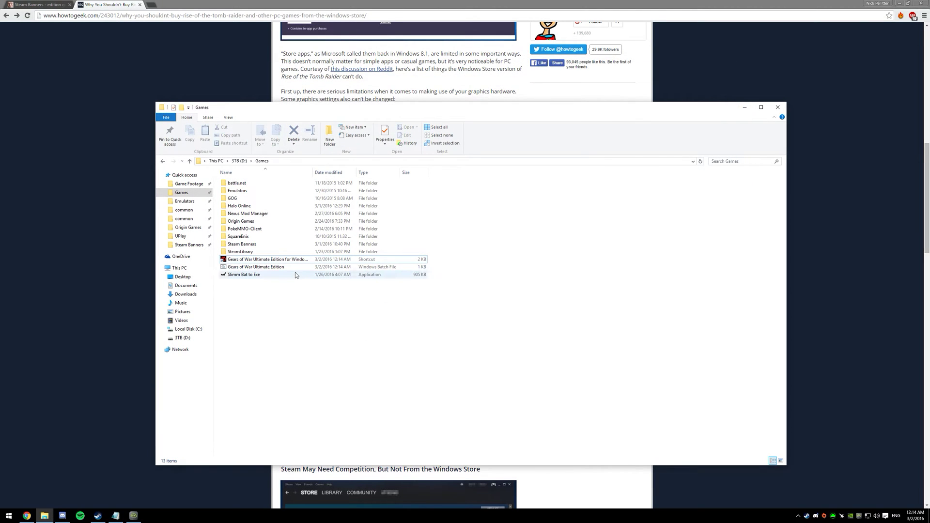
Step: Convert the Gears of War Ultimate Edition batch file to an exe using Slimm Bat to Exe's Express mode, and close the converter
left_click(272, 268)
left_click(251, 301)
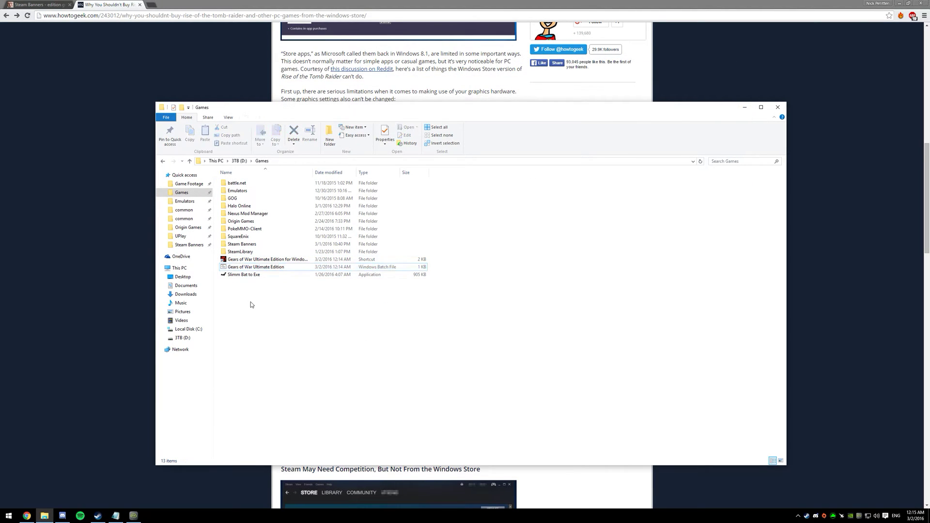
left_click(247, 277)
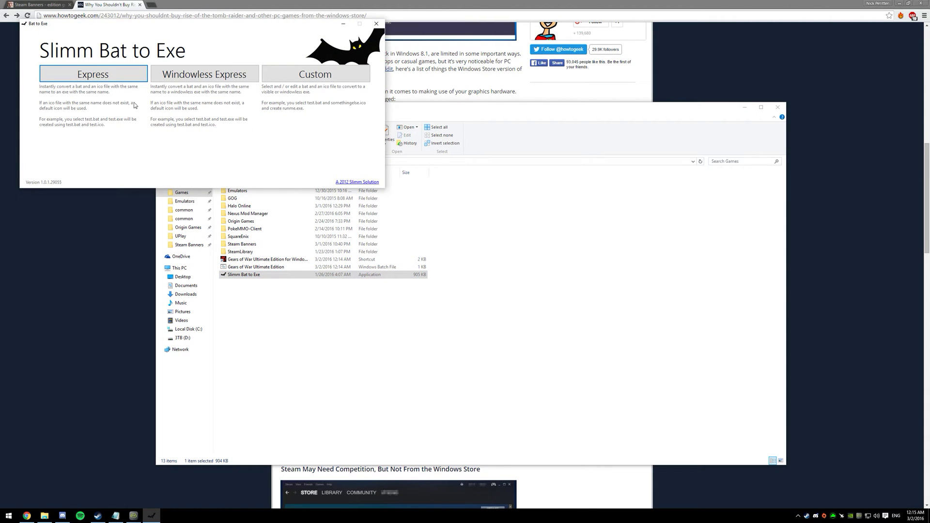
left_click(103, 80)
double_click(124, 156)
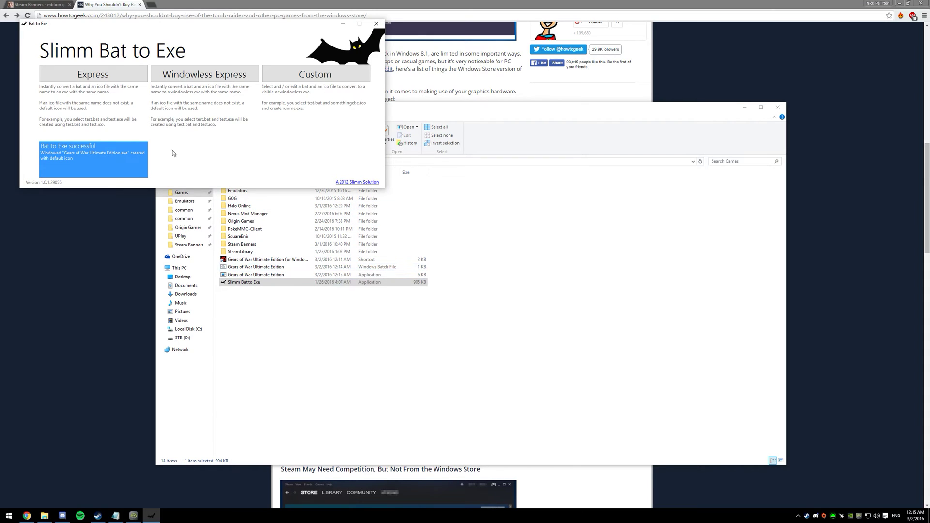
left_click(376, 24)
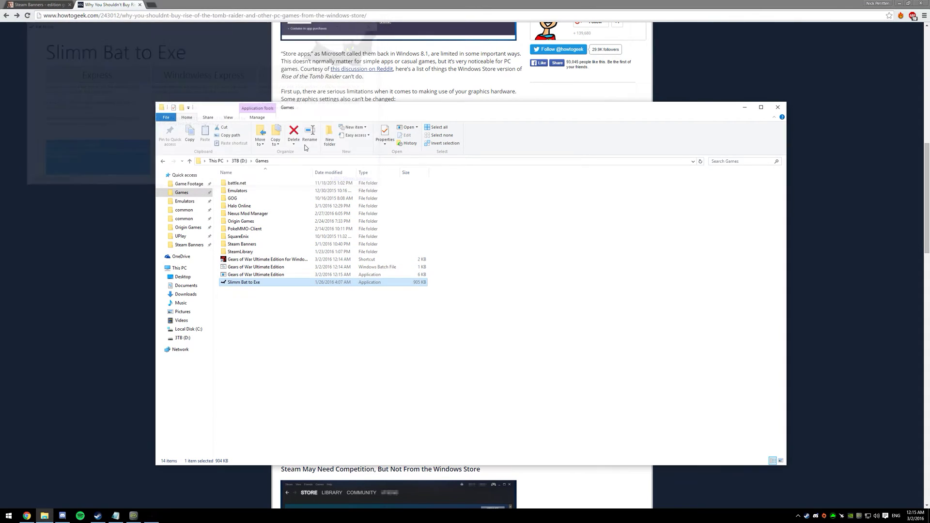
left_click(249, 275)
left_click(347, 362)
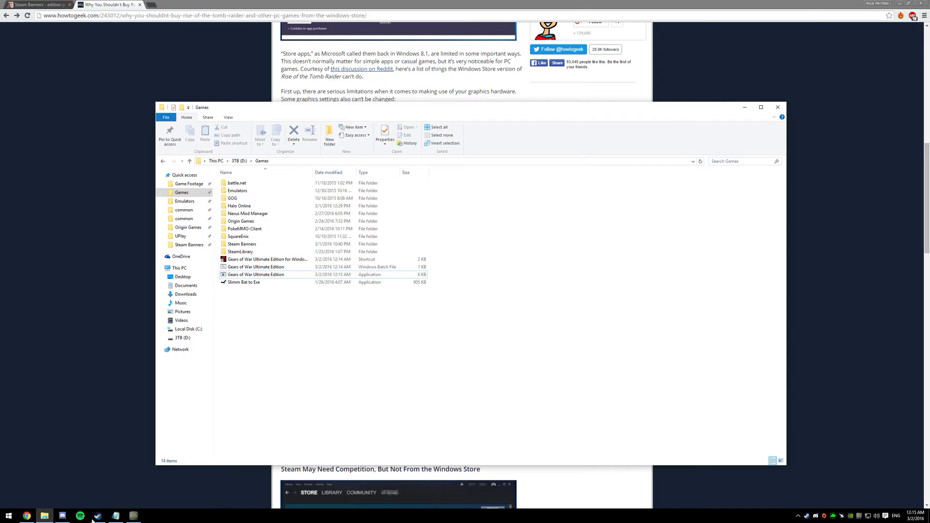
Step: Switch to Steam and add the Gears of War Ultimate Edition application from D:\Games to the library as a non-Steam game
key("alt+Tab")
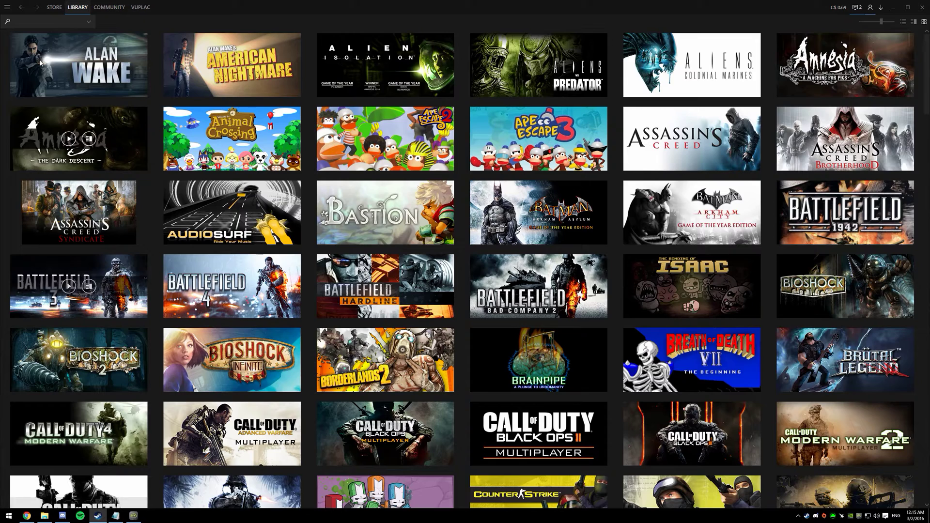
left_click(7, 6)
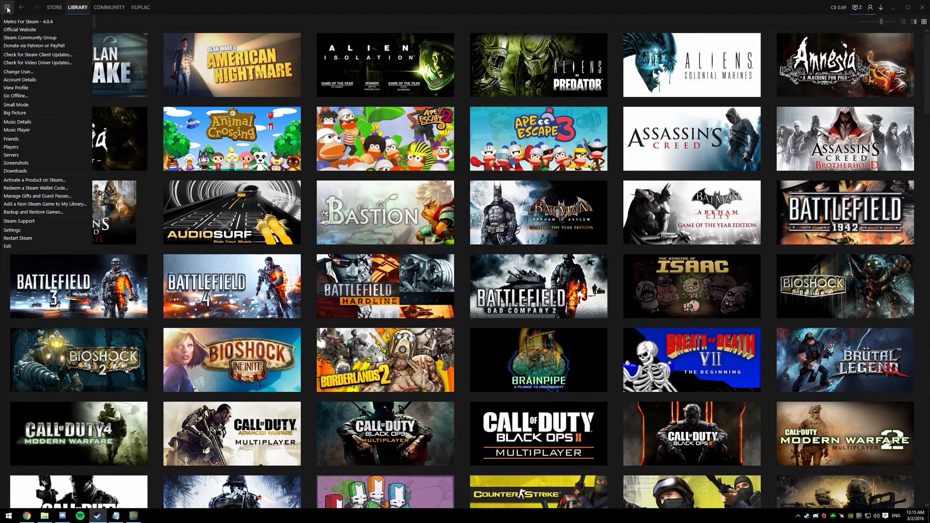
left_click(15, 205)
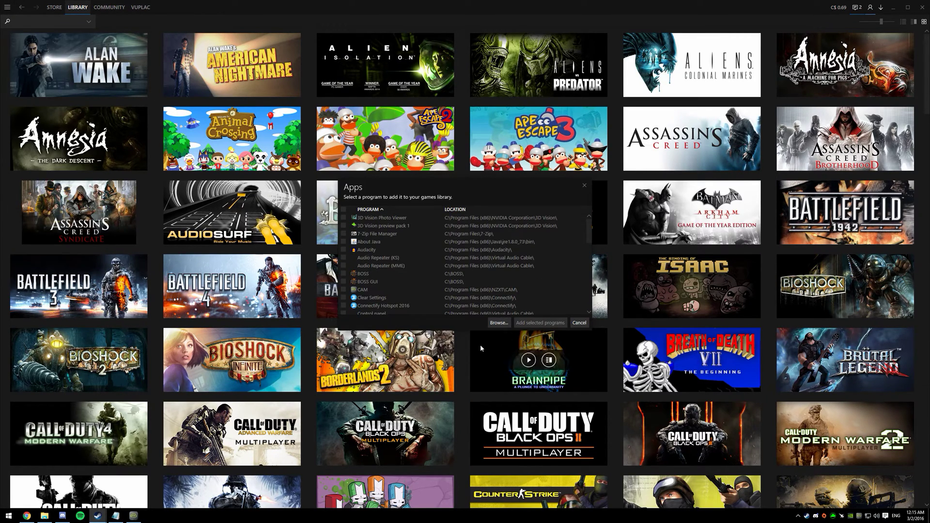
left_click(499, 323)
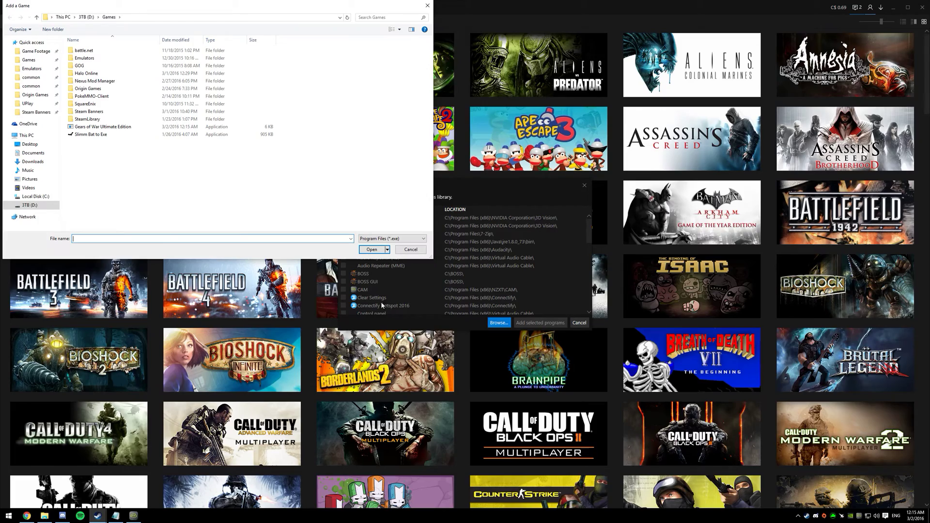
left_click(130, 127)
double_click(130, 128)
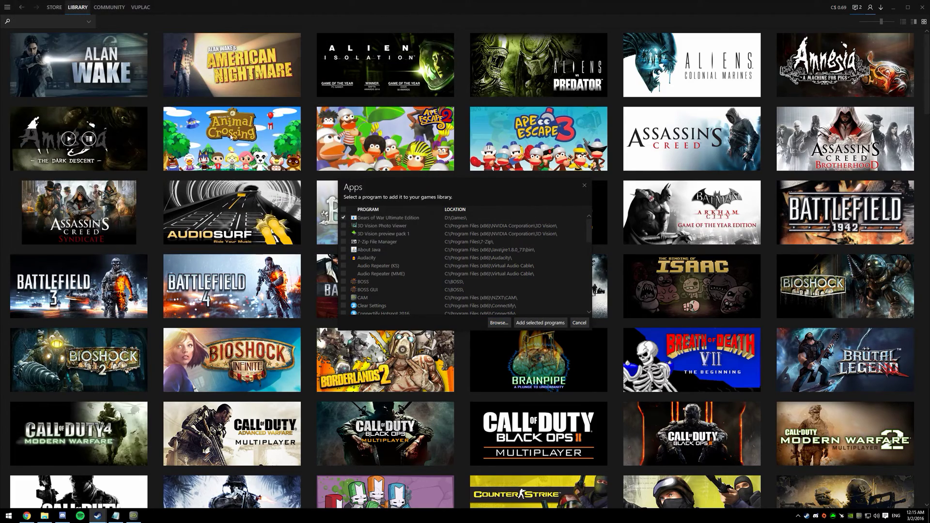
left_click(540, 323)
Step: Start setting a custom image for Gears of War Ultimate Edition in the library, and browse to the Steam Banners folder
scroll(611, 331, "down", 20)
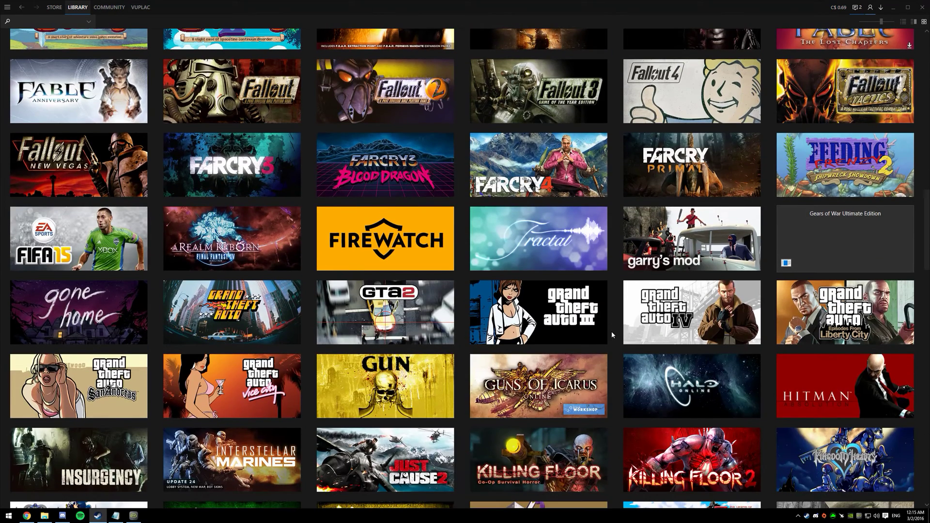
mouse_move(800, 235)
right_click(887, 238)
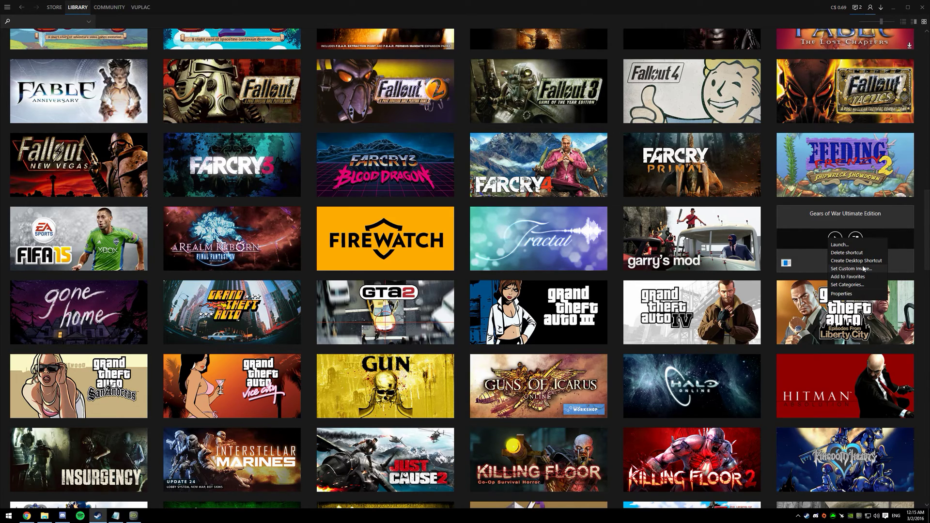
left_click(864, 268)
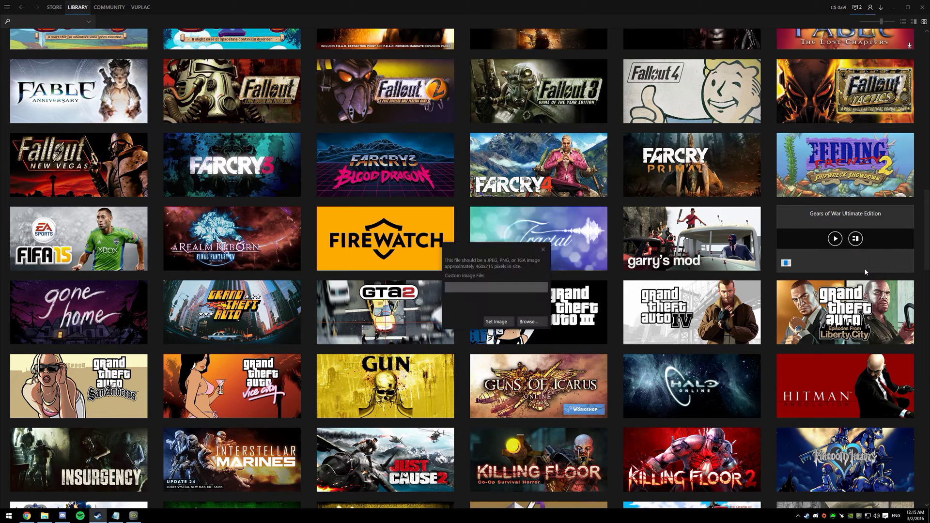
left_click(532, 321)
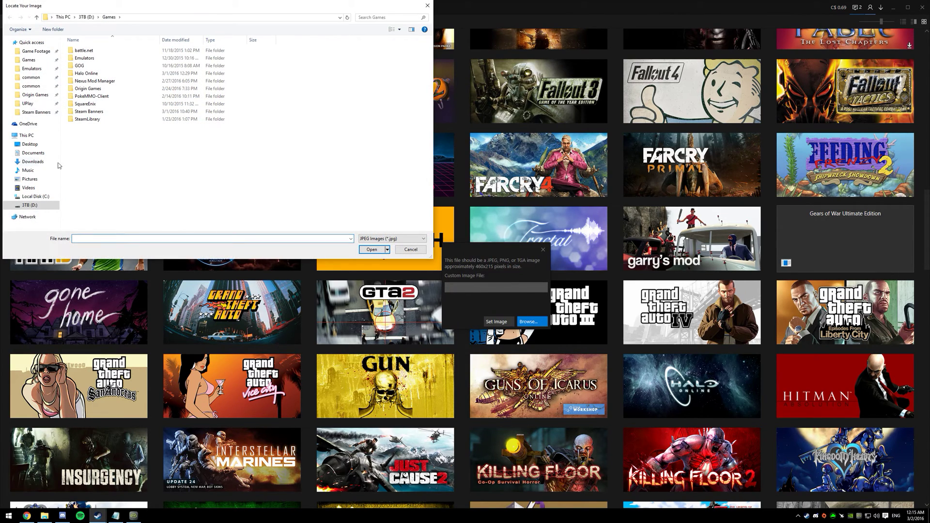
left_click(34, 60)
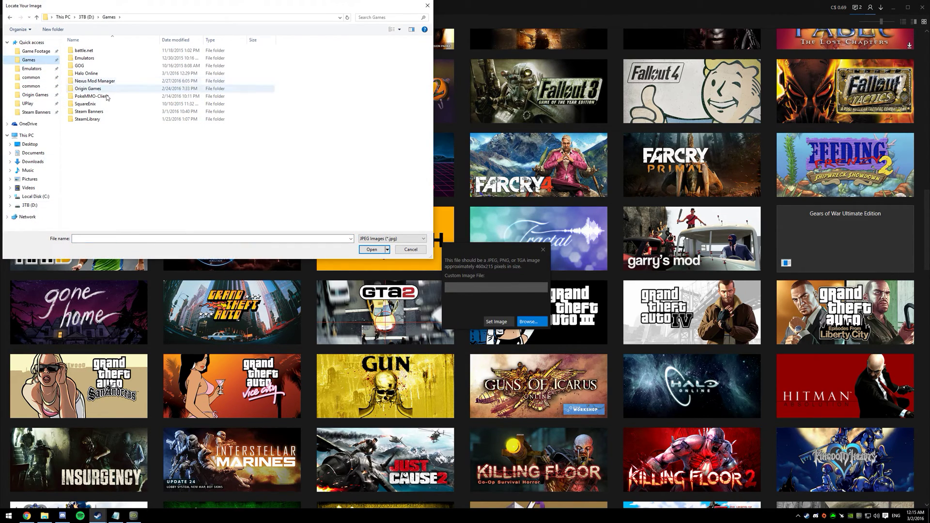
left_click(32, 68)
left_click(37, 112)
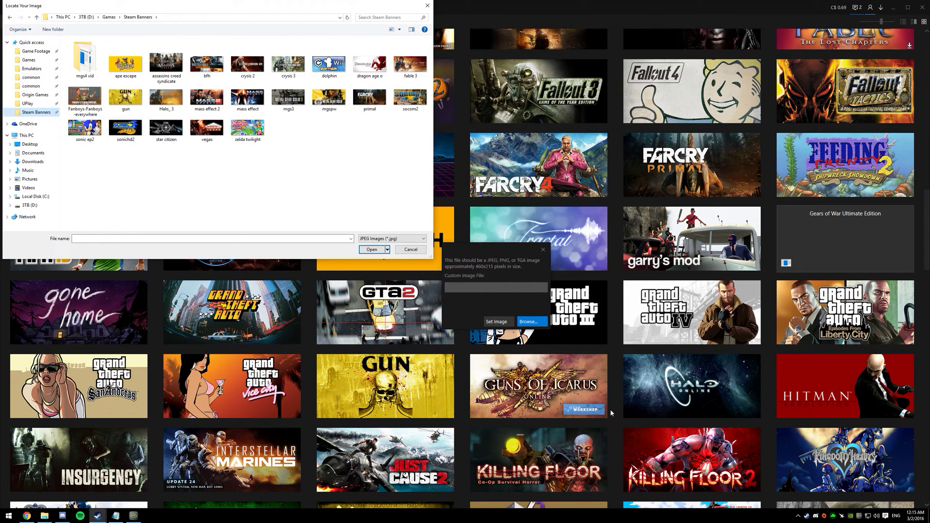
Step: Filter the image files to PNG, choose the gears banner, and apply it as the game's custom image
left_click(382, 241)
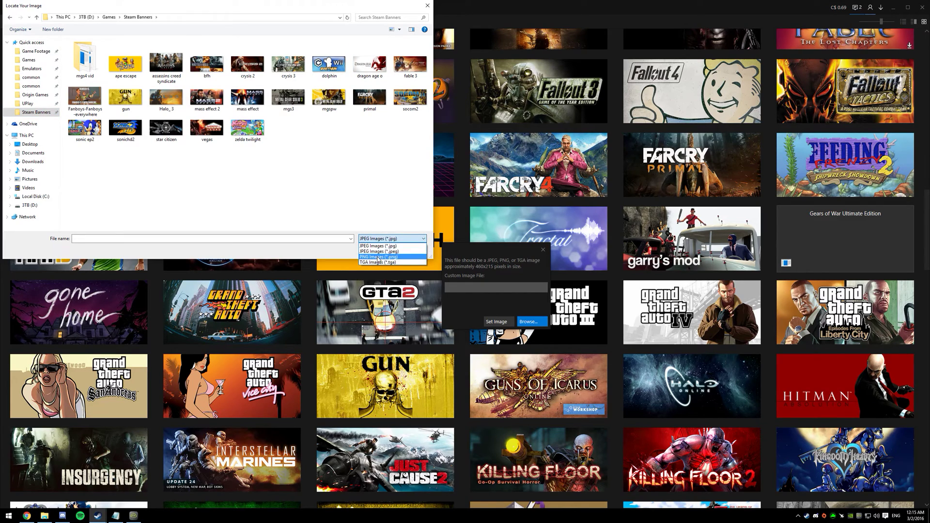
left_click(381, 252)
left_click(382, 238)
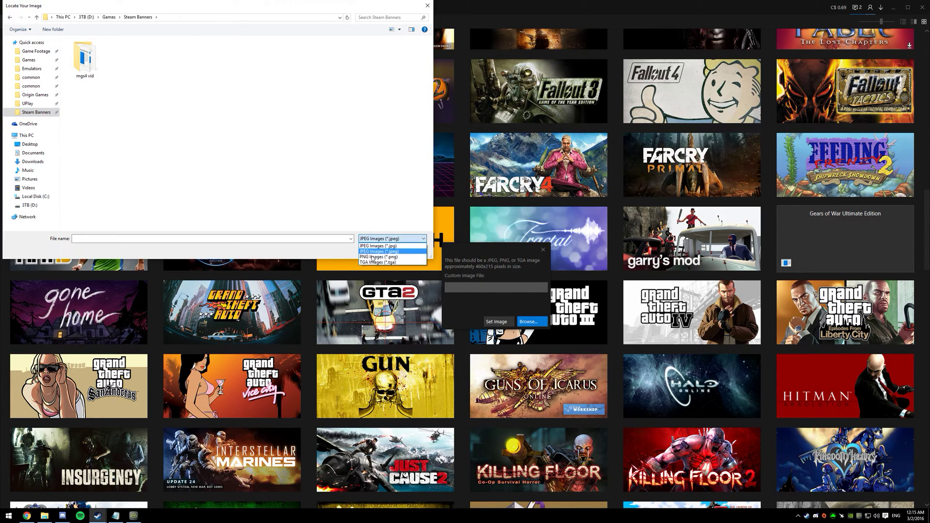
left_click(380, 259)
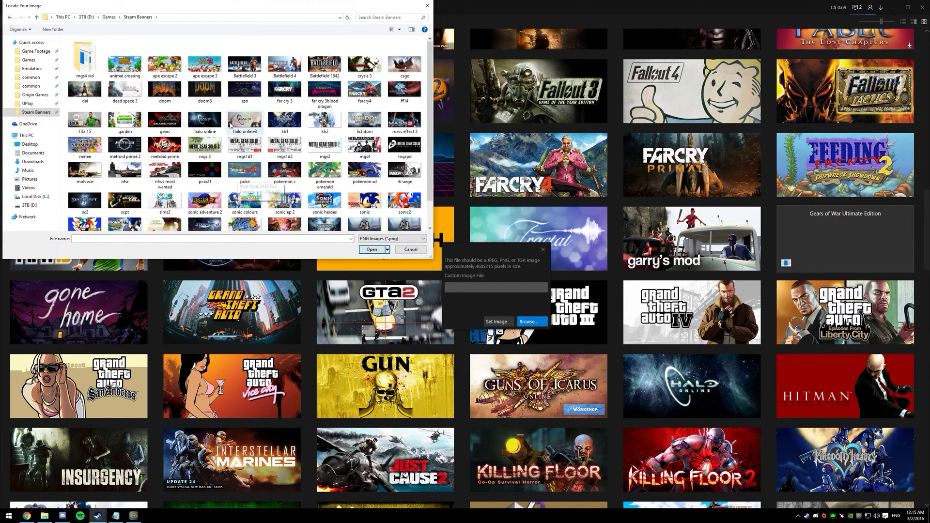
double_click(165, 122)
left_click(497, 322)
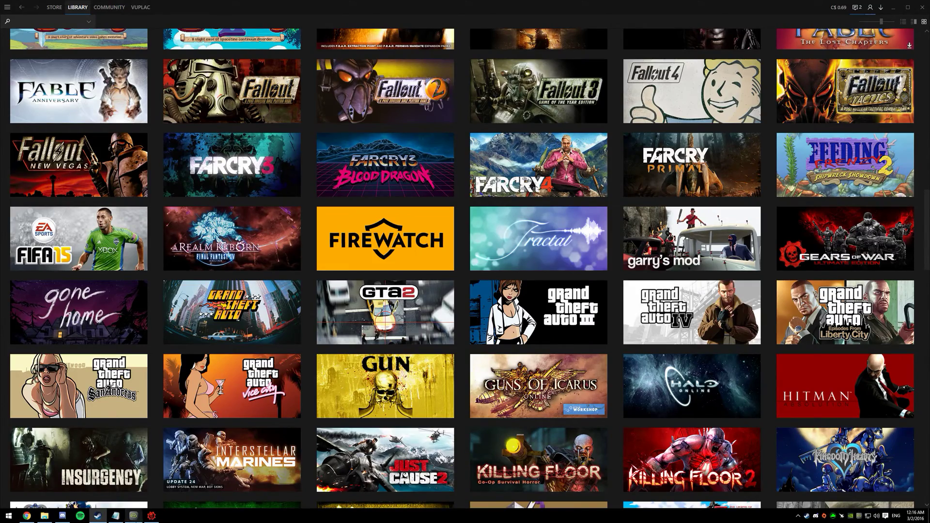
Step: Close the running Gears of War: Ultimate Edition game
right_click(151, 516)
left_click(151, 499)
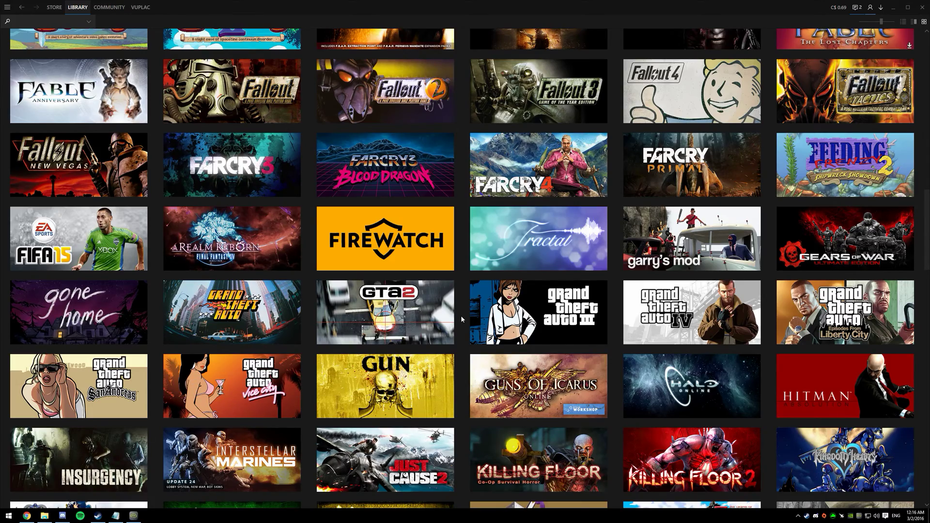
scroll(768, 221, "up", 10)
scroll(767, 223, "down", 9)
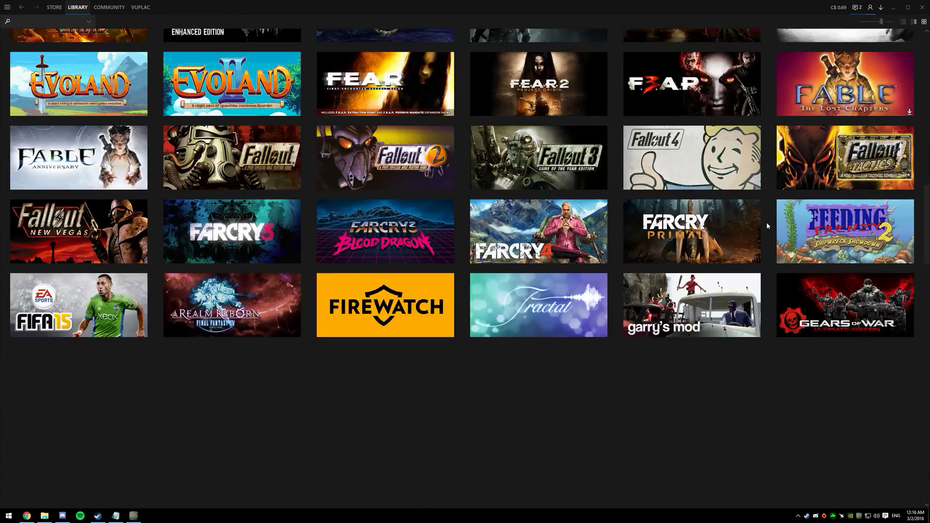
scroll(767, 224, "down", 10)
scroll(765, 221, "up", 10)
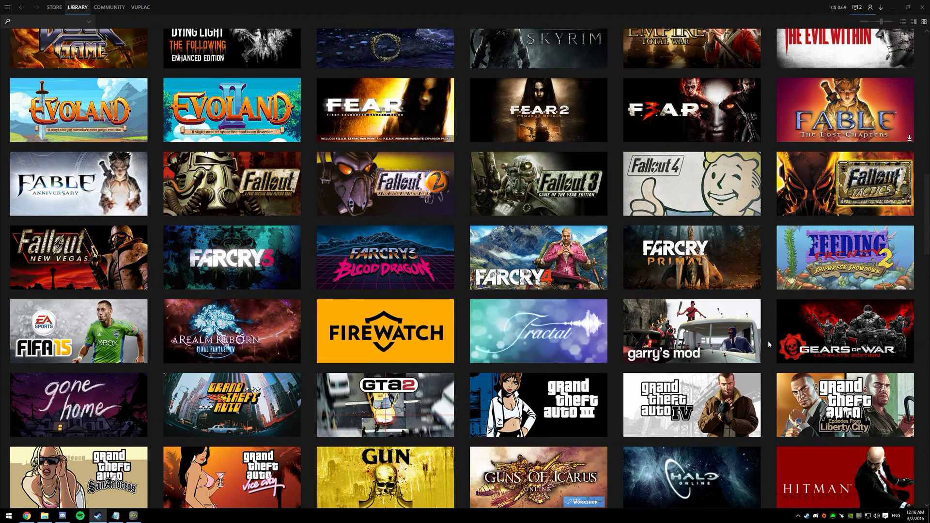
mouse_move(648, 255)
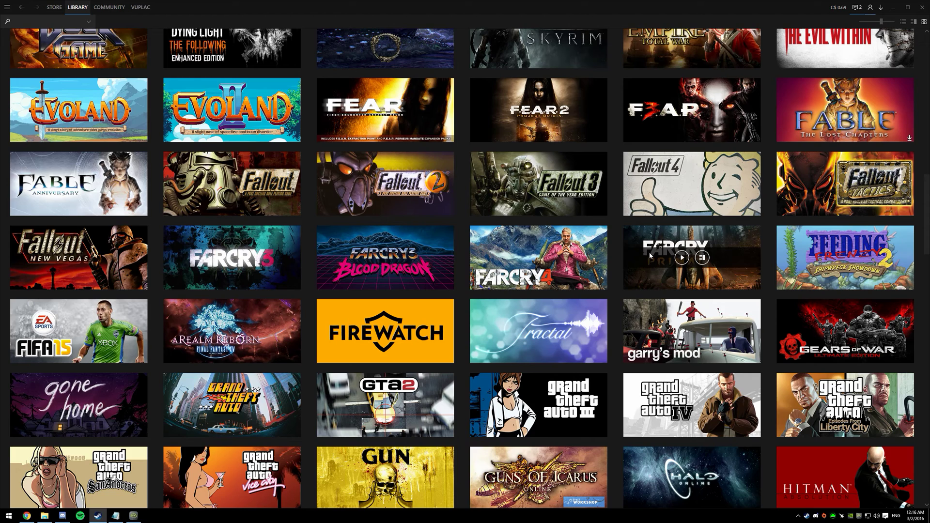